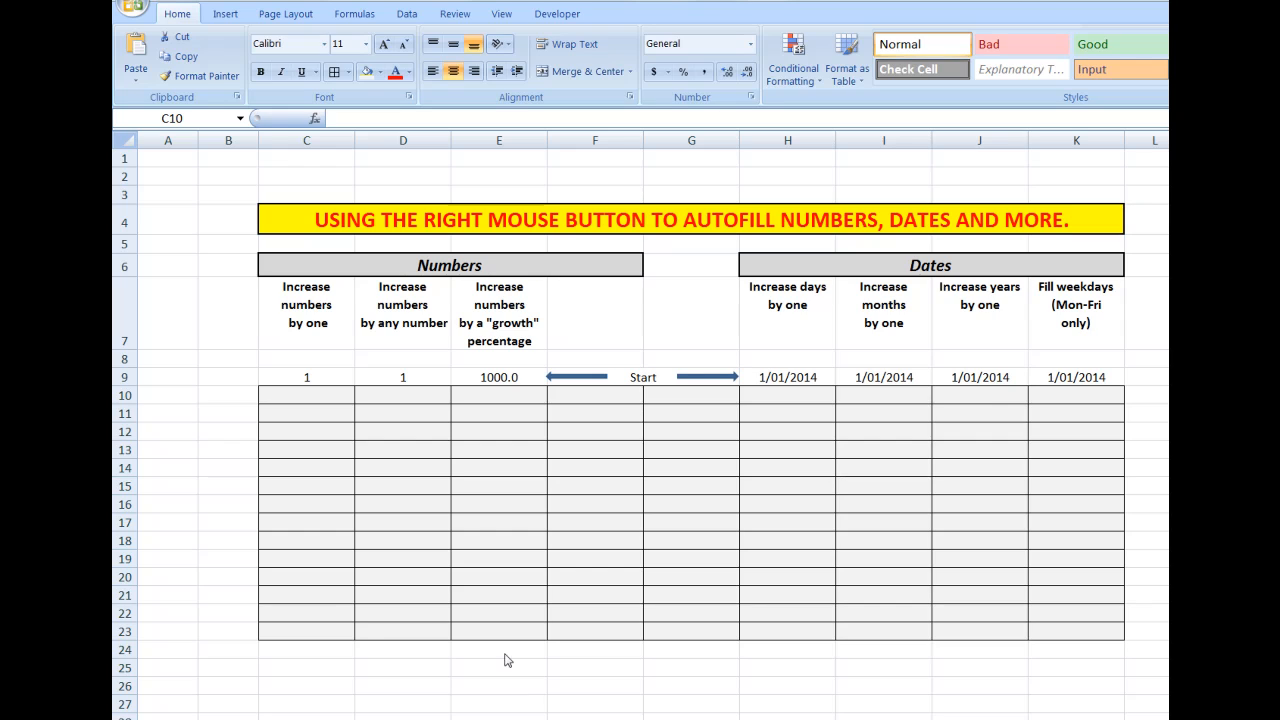
# Fill the "Increase numbers by one" column from C9 down to C23 as a number series.
pyautogui.click(310, 392)
pyautogui.click(310, 392)
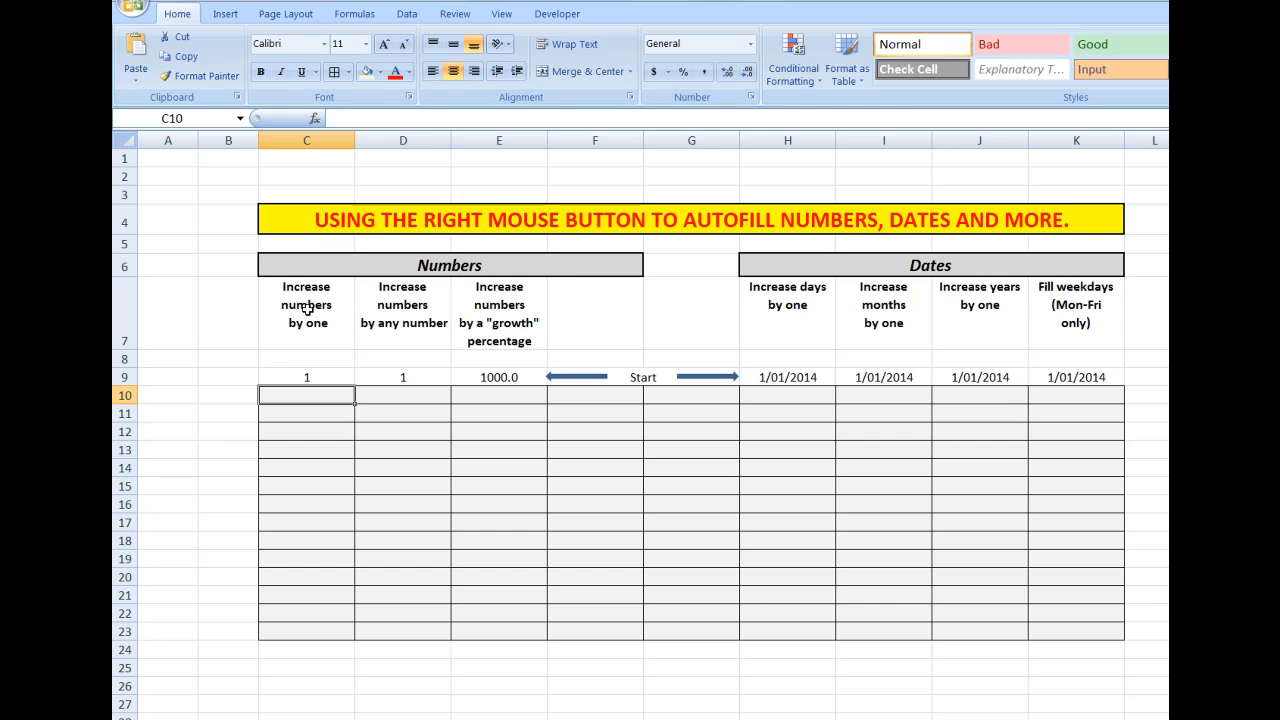
pyautogui.click(308, 379)
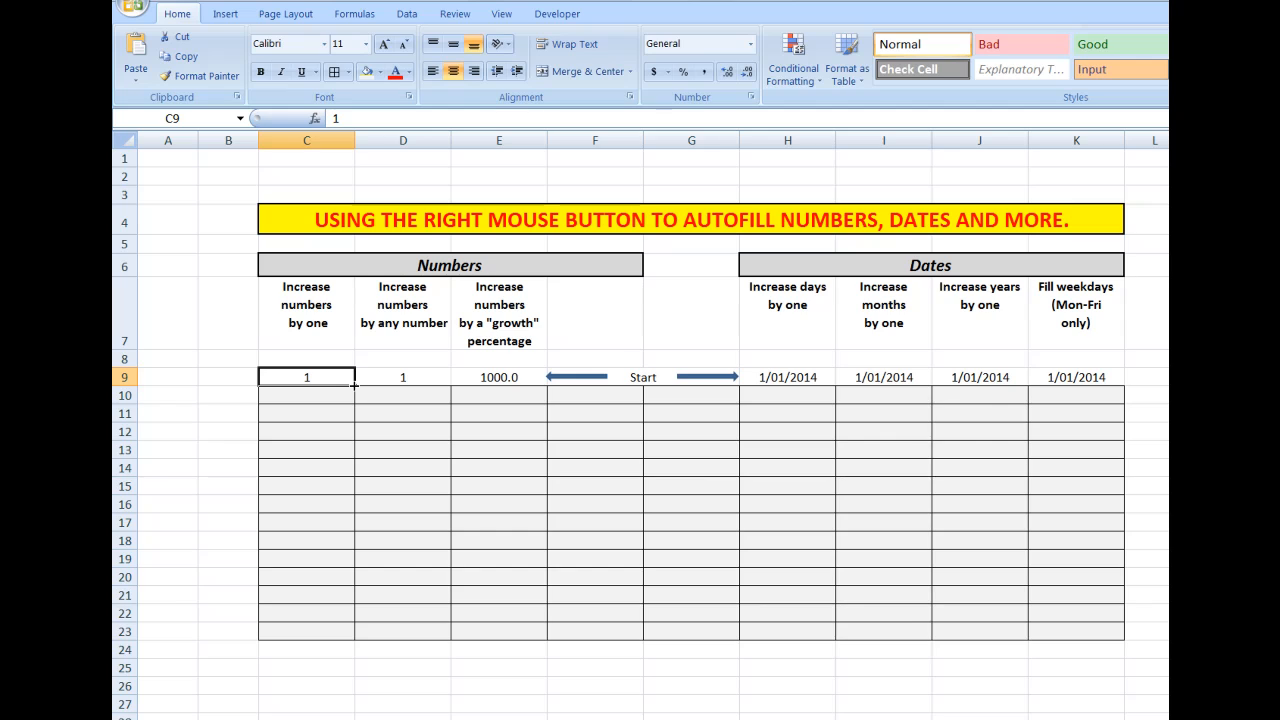
pyautogui.moveTo(355, 391); pyautogui.dragTo(352, 640)
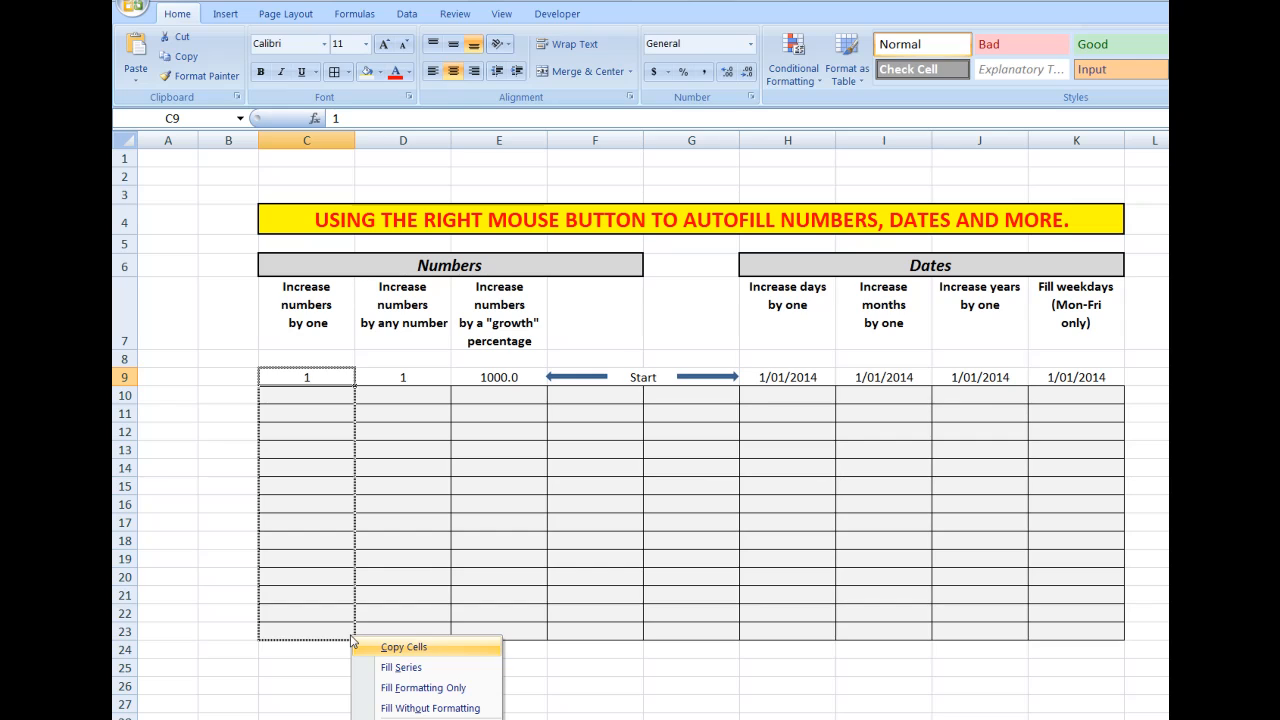
pyautogui.click(423, 675)
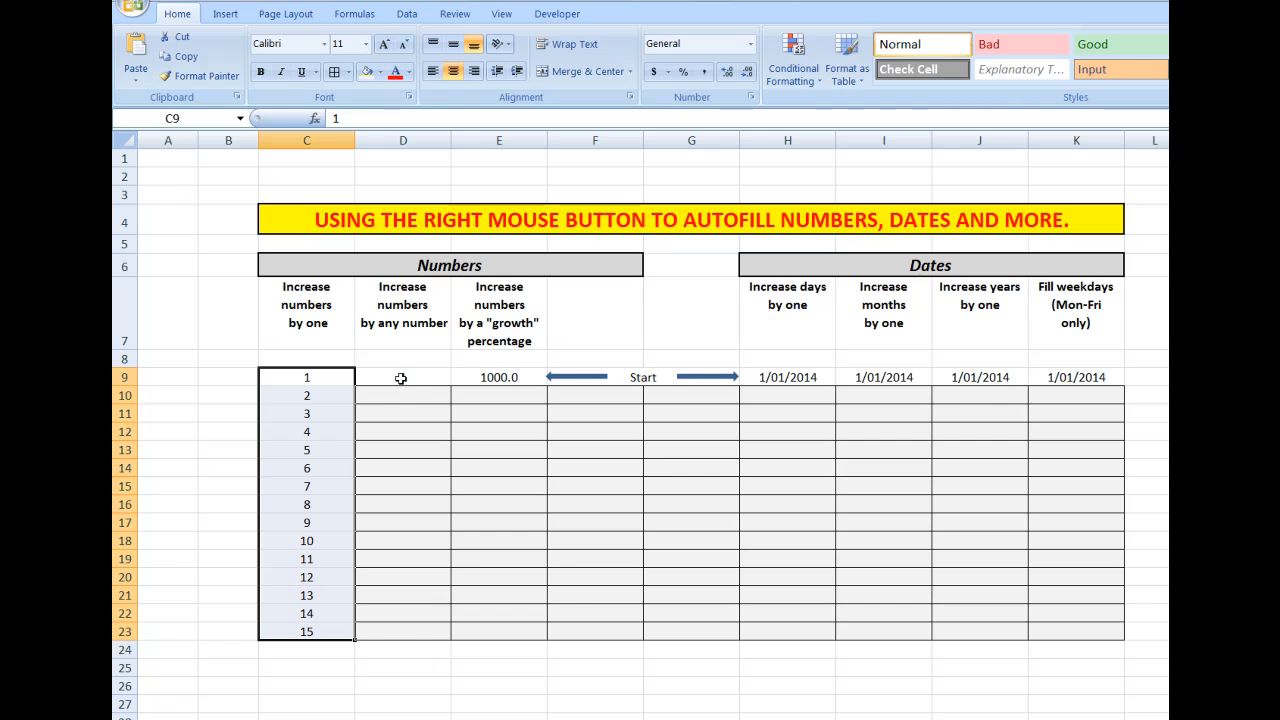
# Fill D9 down to D23 with a linear column series using a step value of 5.
pyautogui.click(400, 378)
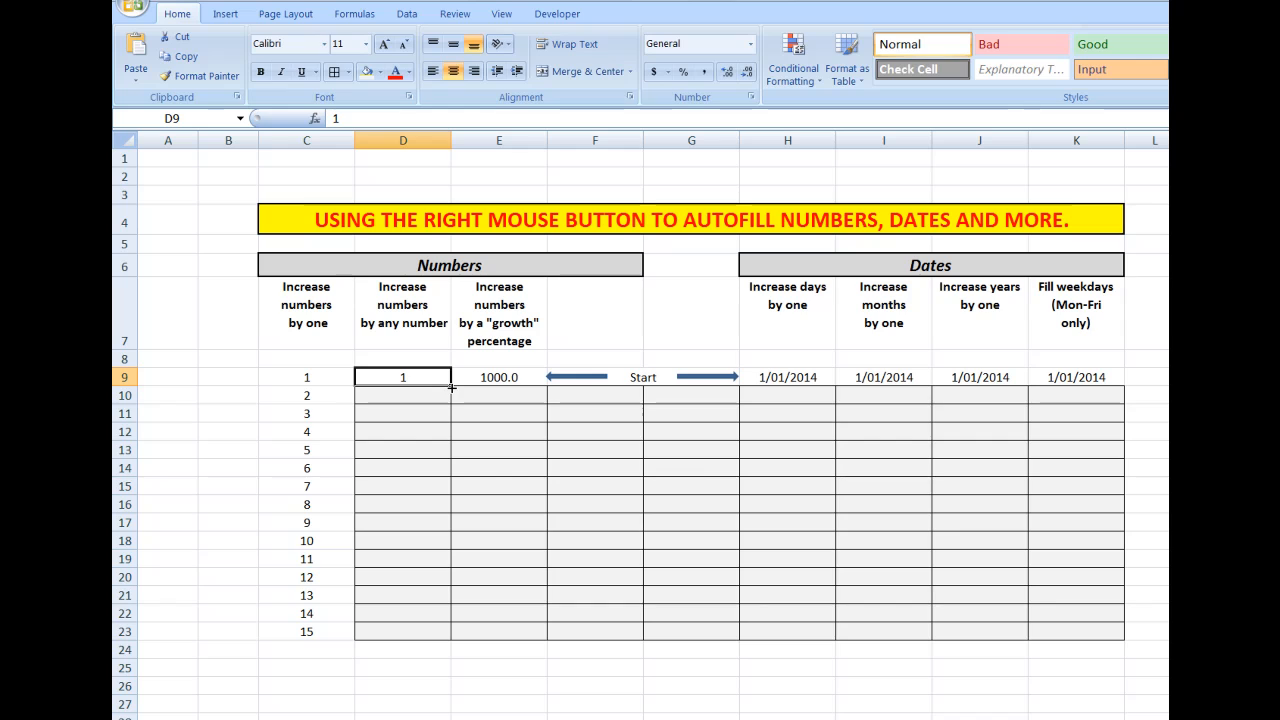
pyautogui.moveTo(451, 393); pyautogui.dragTo(441, 638)
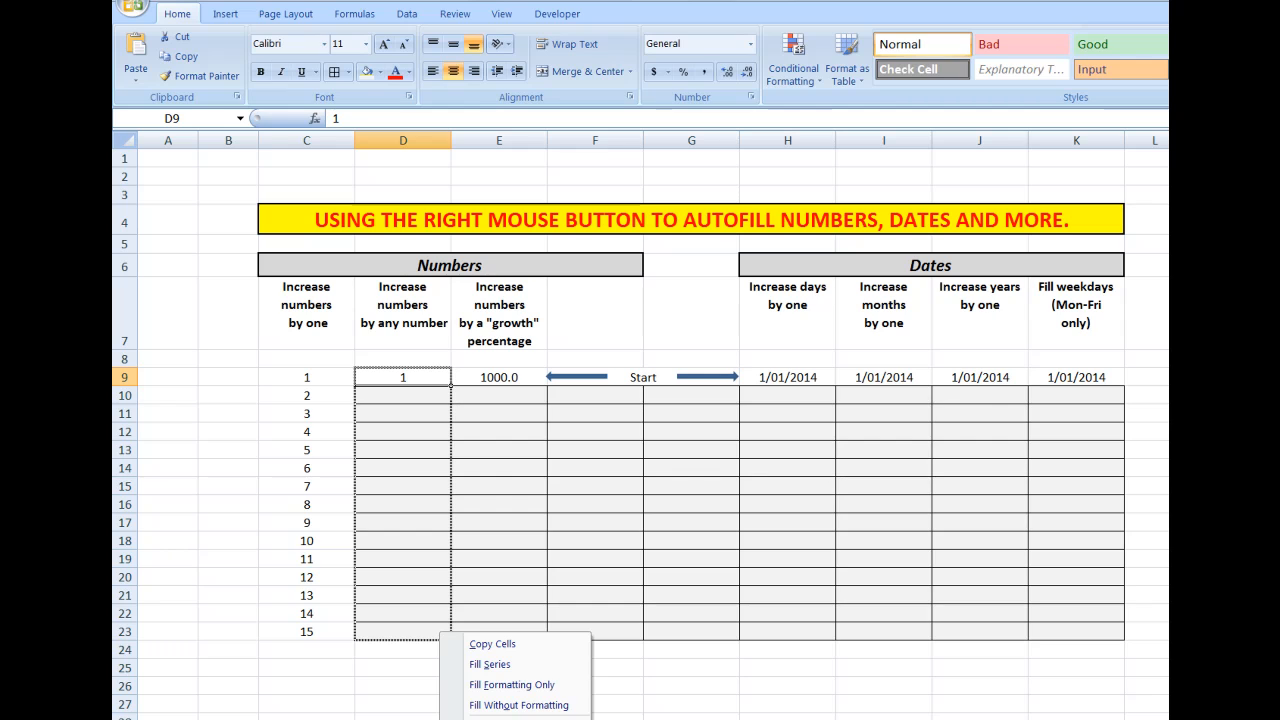
pyautogui.click(490, 719)
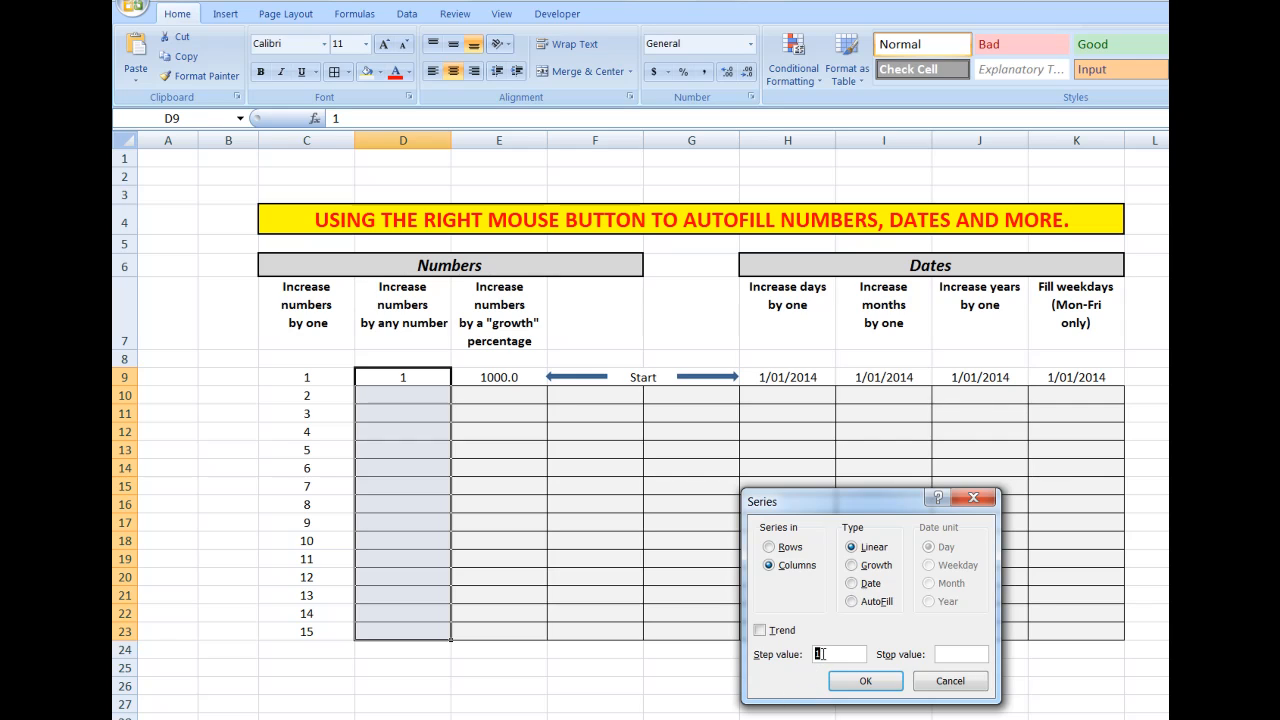
pyautogui.write('5')
pyautogui.click(866, 681)
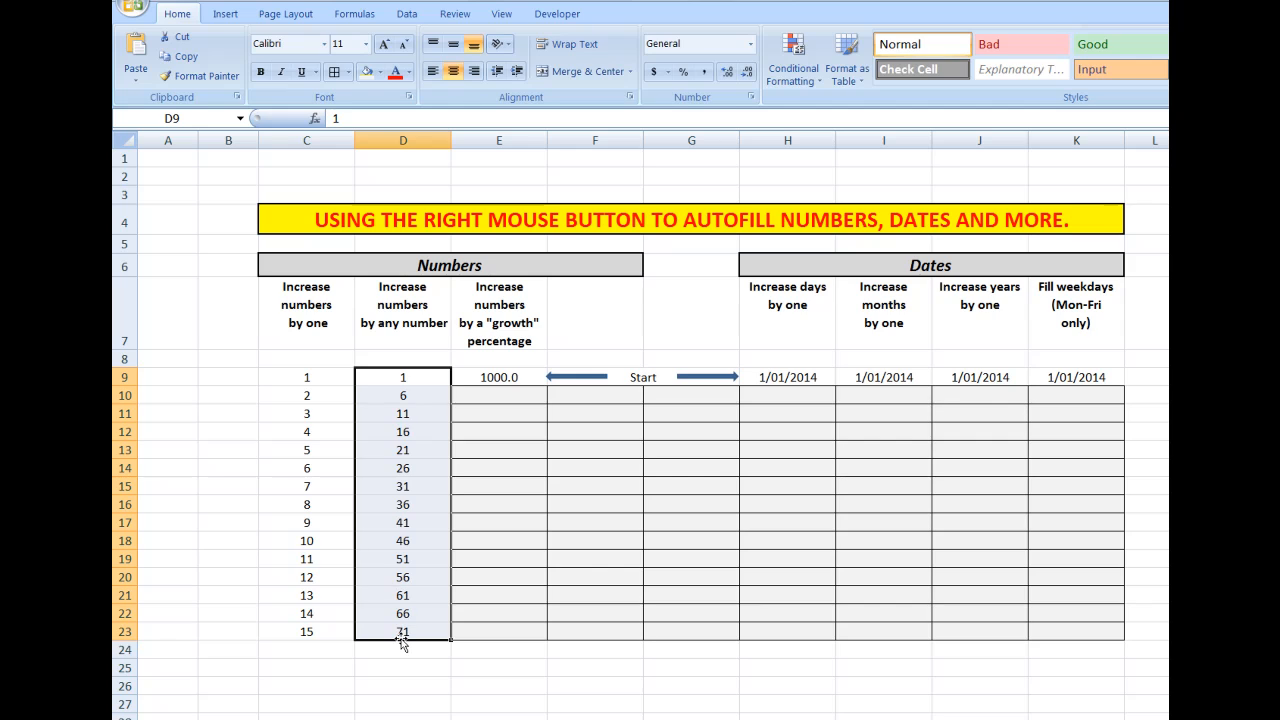
# Refill D9 down to D23 with a linear column series using a step value of 1.
pyautogui.click(426, 378)
pyautogui.moveTo(455, 388); pyautogui.dragTo(450, 641)
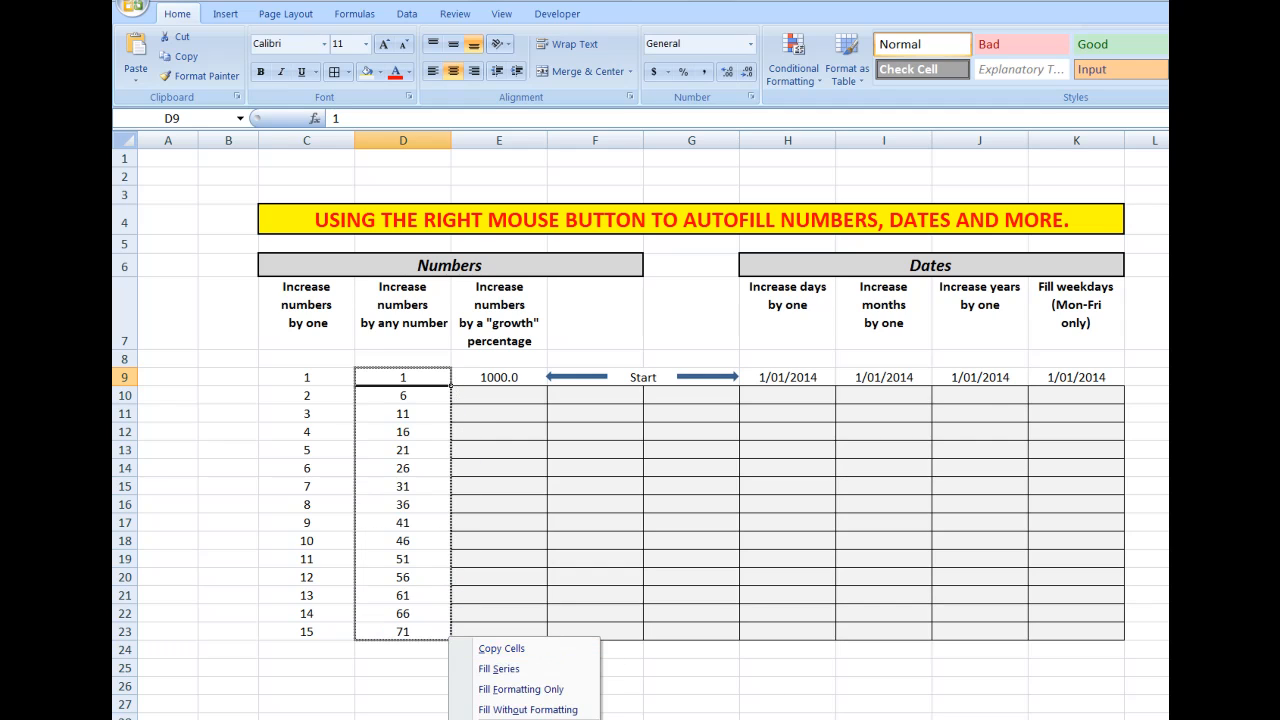
pyautogui.click(500, 719)
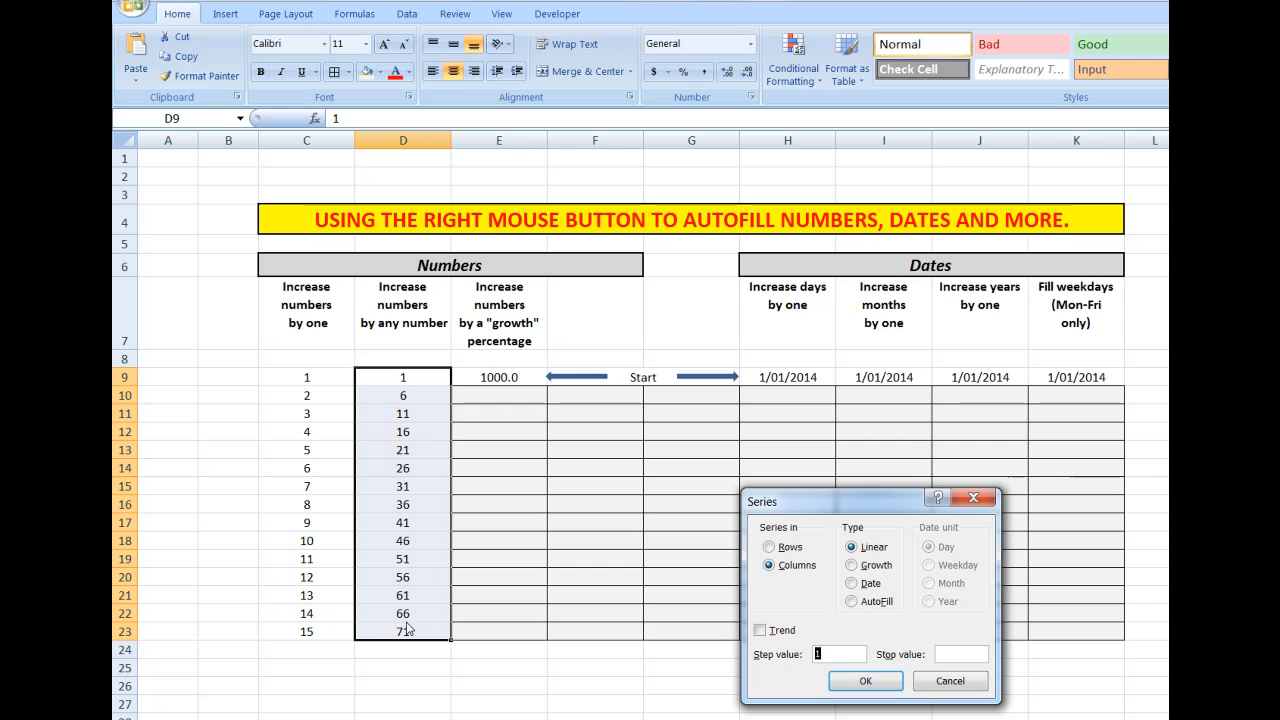
pyautogui.click(864, 681)
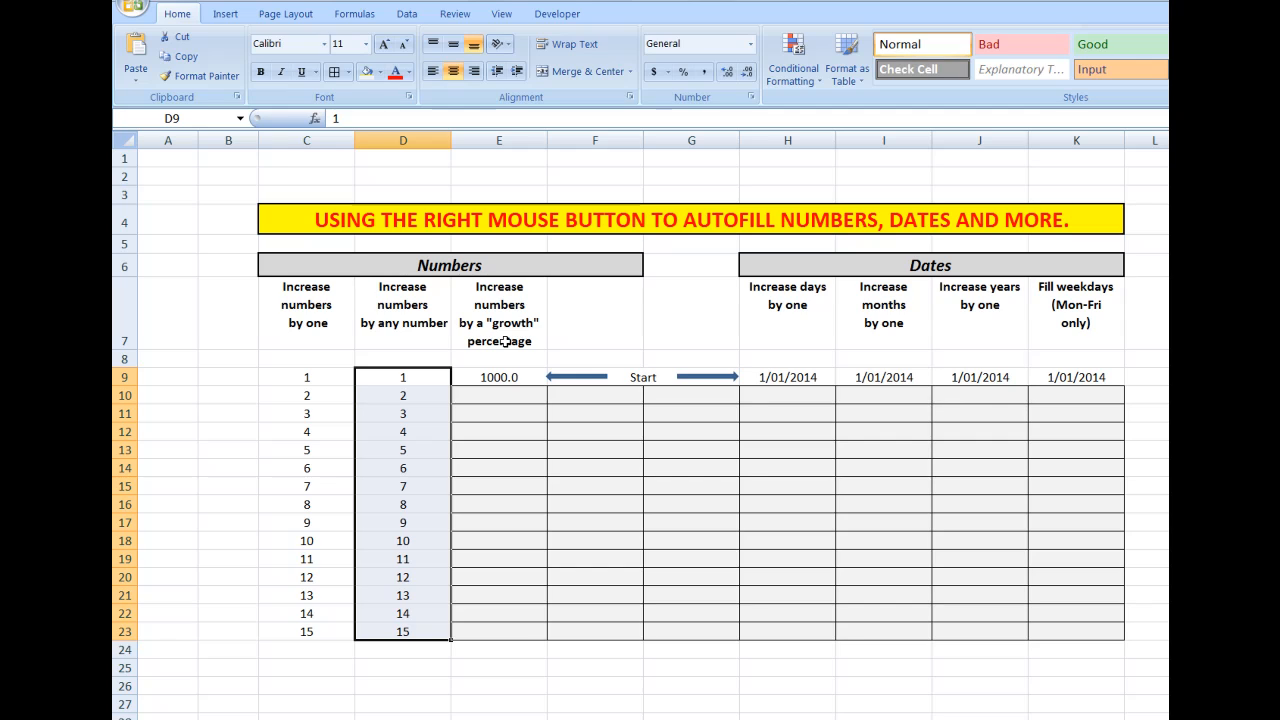
# Fill E9 down to E18 with a growth series using a step value of 106%.
pyautogui.click(499, 377)
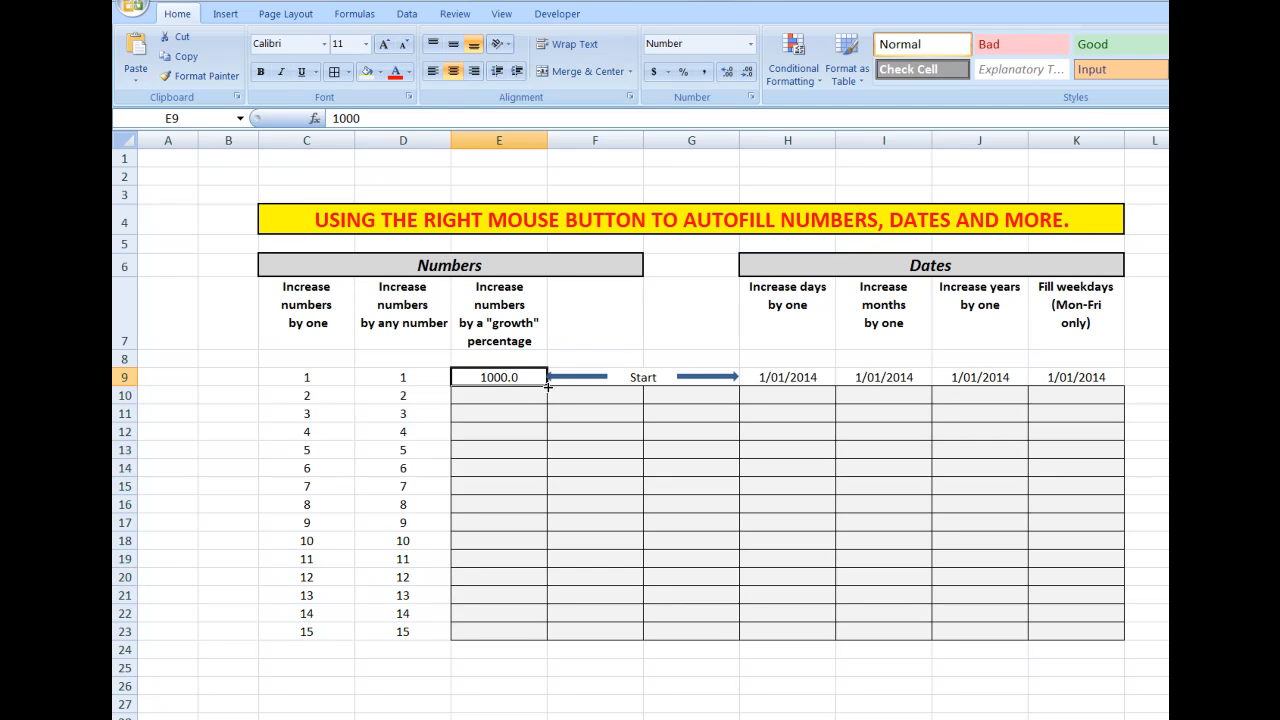
pyautogui.moveTo(548, 386); pyautogui.dragTo(542, 555)
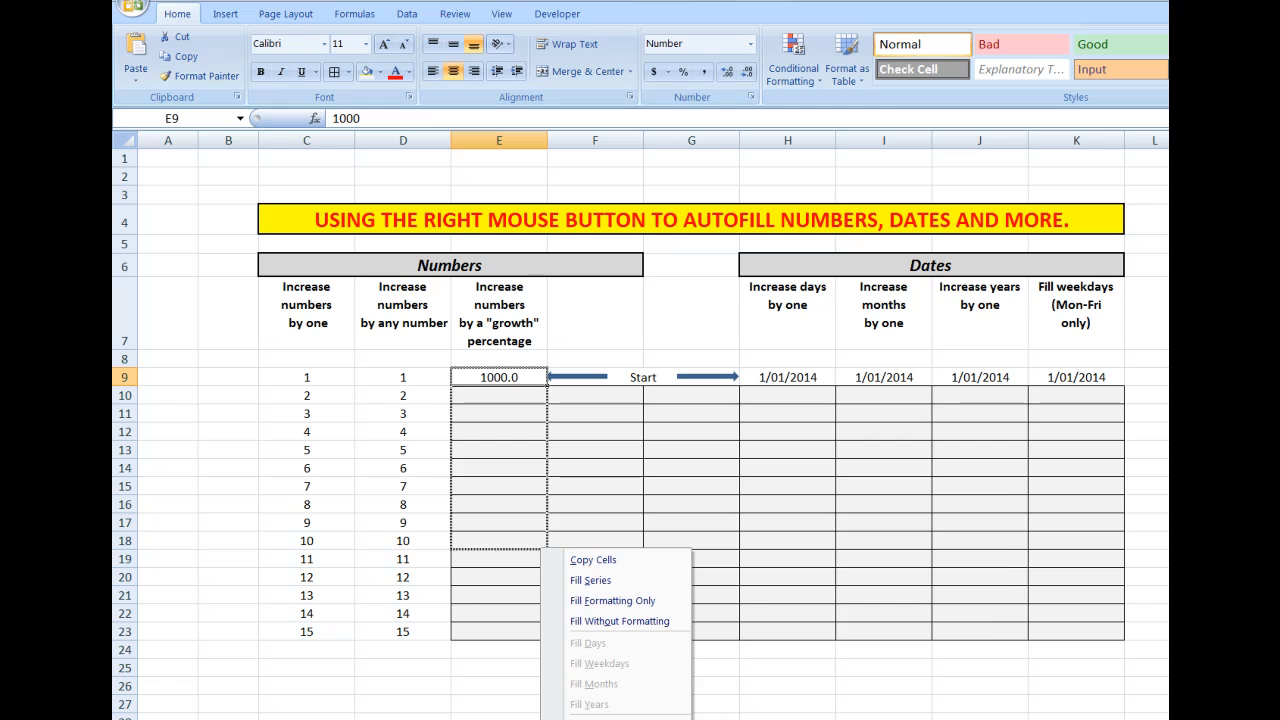
pyautogui.click(592, 719)
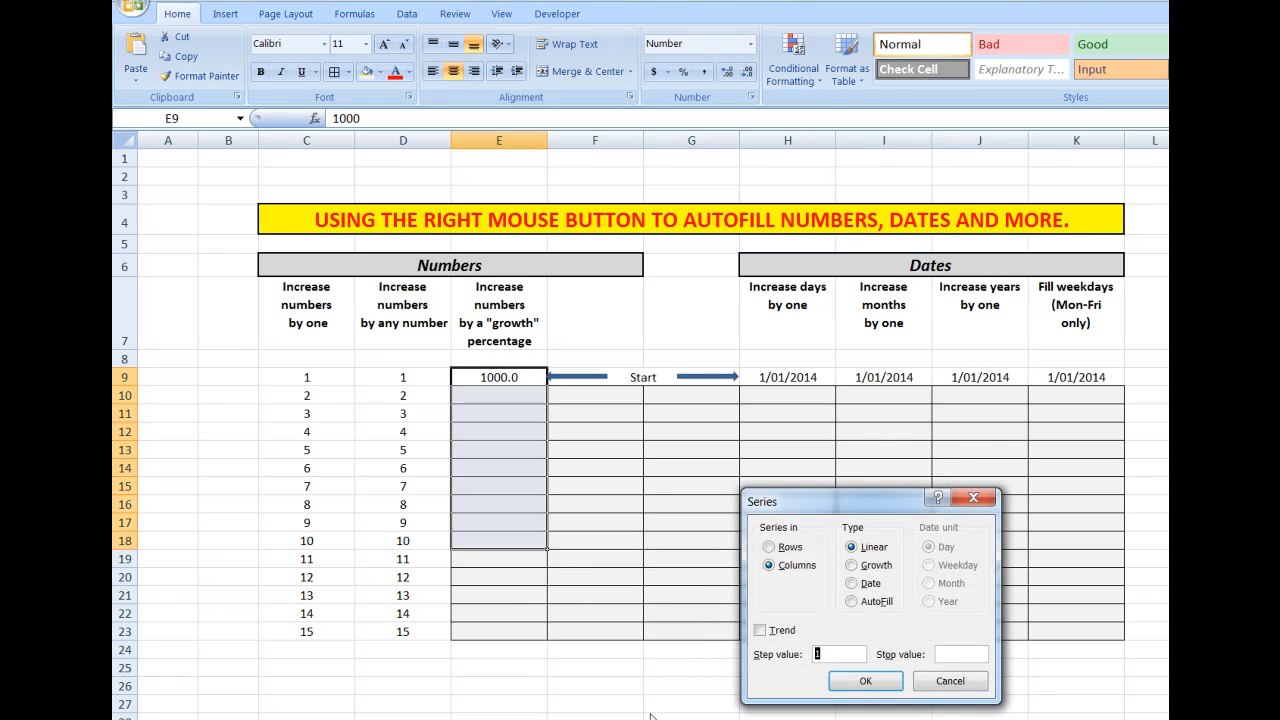
pyautogui.click(851, 565)
pyautogui.moveTo(826, 654); pyautogui.dragTo(801, 653)
pyautogui.write('106%')
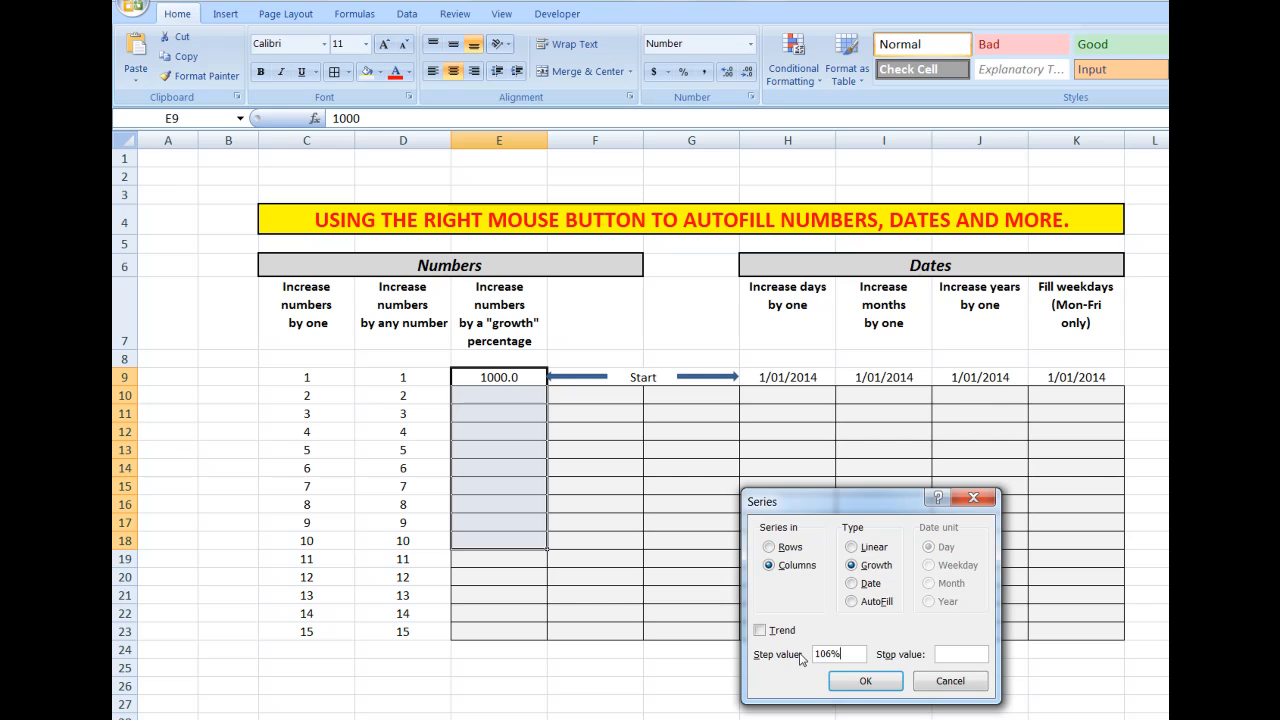
pyautogui.click(860, 680)
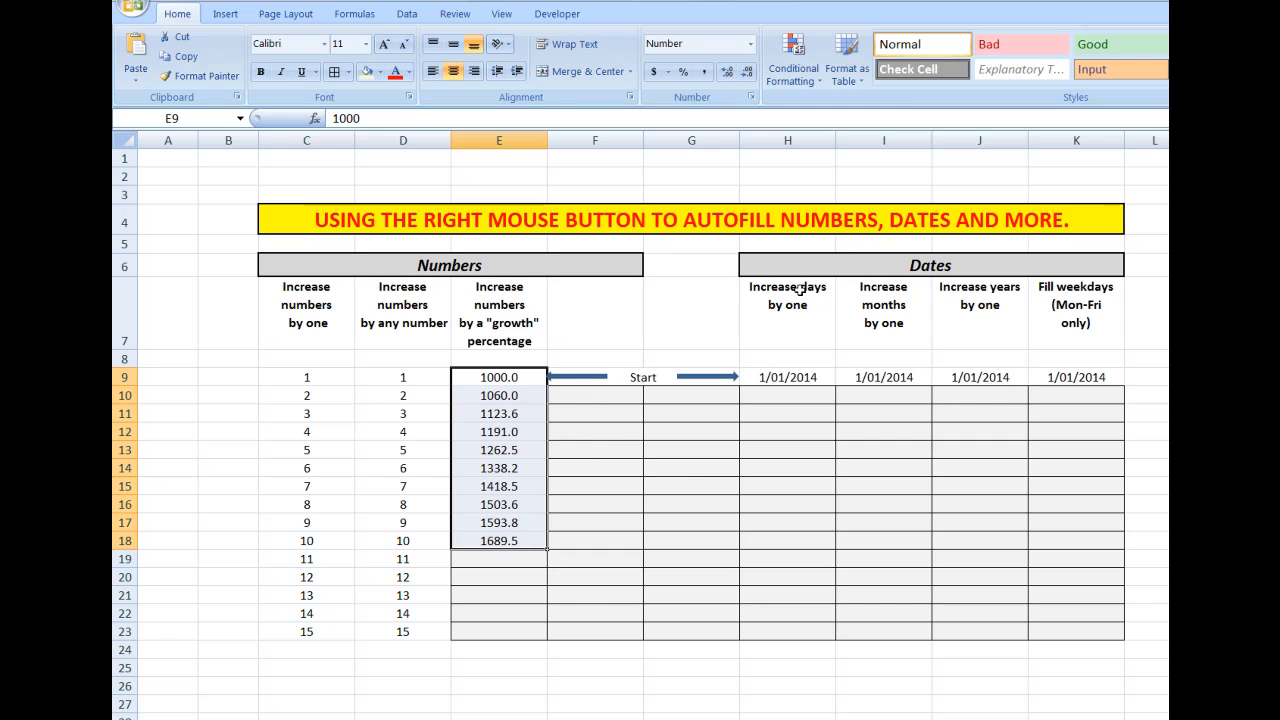
# Fill the "Increase days by one" column from H9 down to H23 with consecutive days.
pyautogui.click(787, 379)
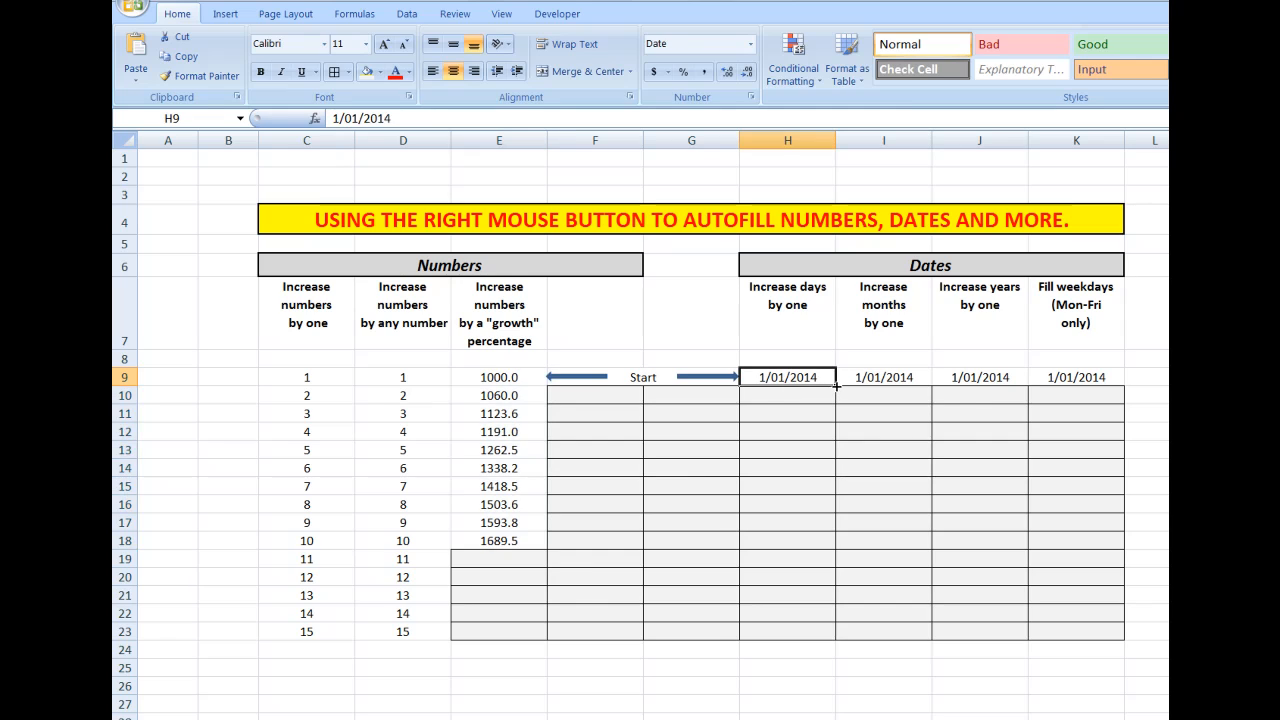
pyautogui.moveTo(836, 386); pyautogui.dragTo(831, 641)
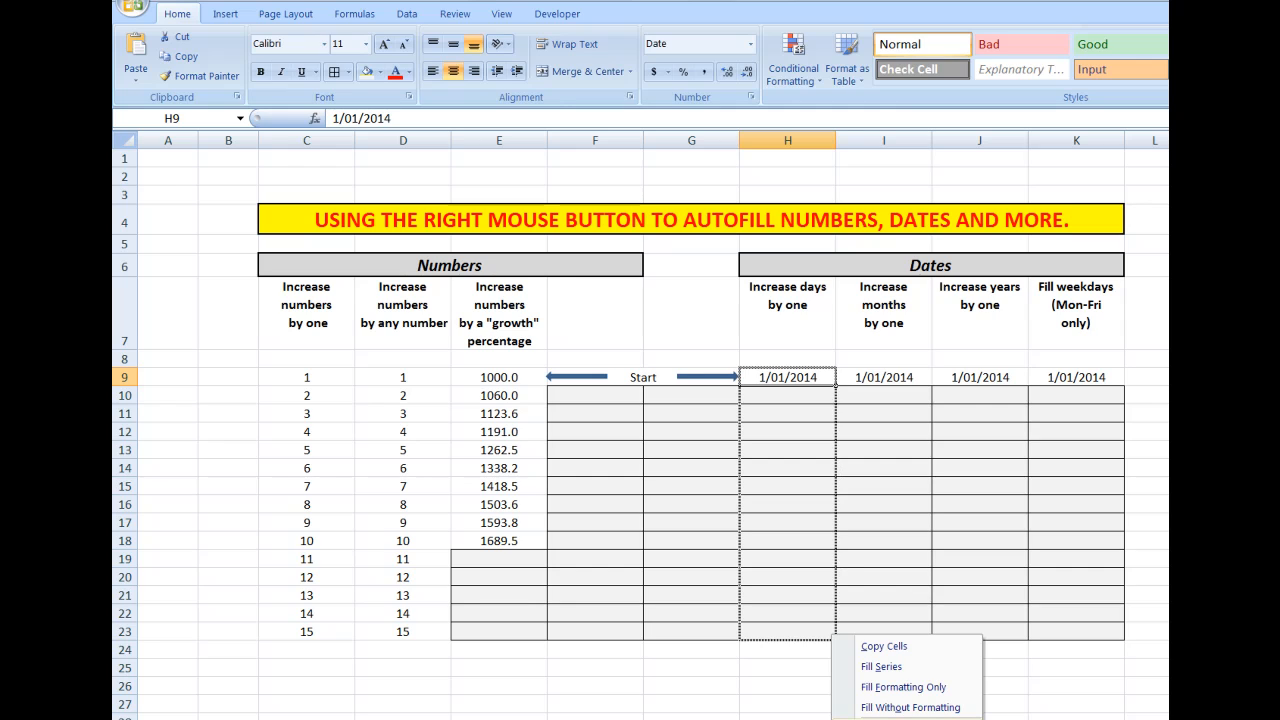
pyautogui.click(898, 719)
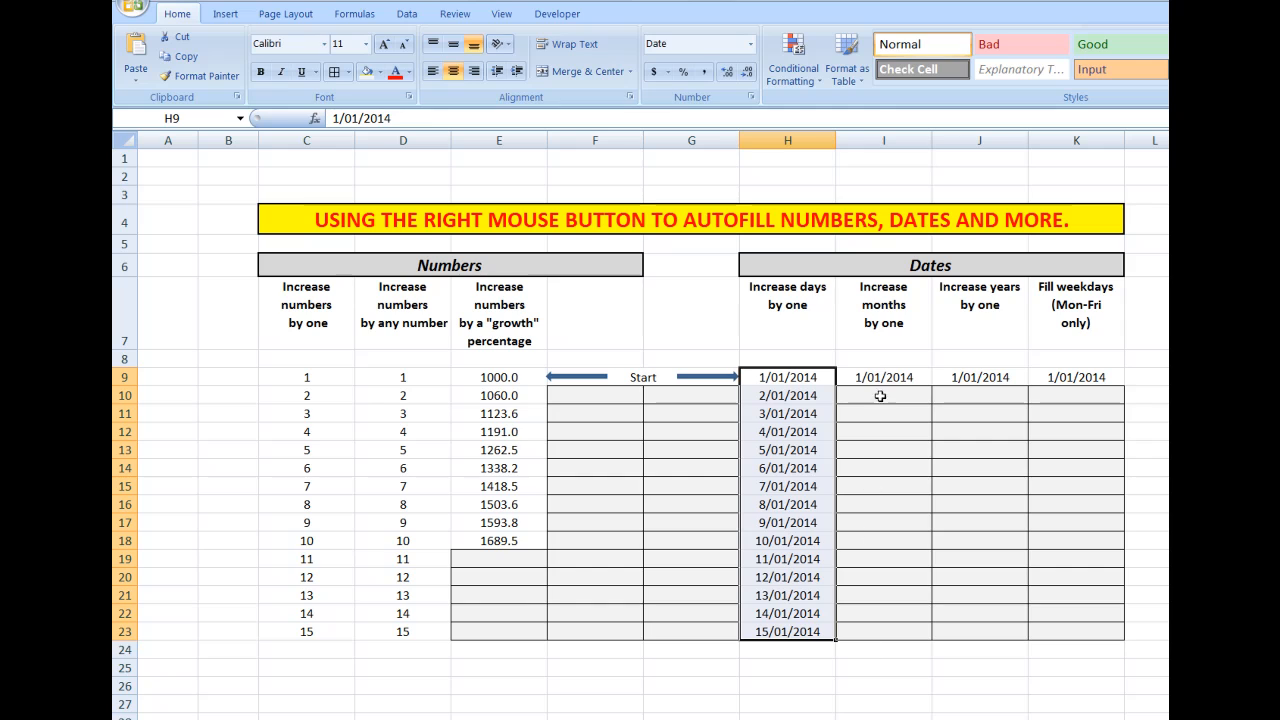
# Fill the "Increase months by one" column from I9 down to I23 with dates one month apart.
pyautogui.rightClick(884, 378)
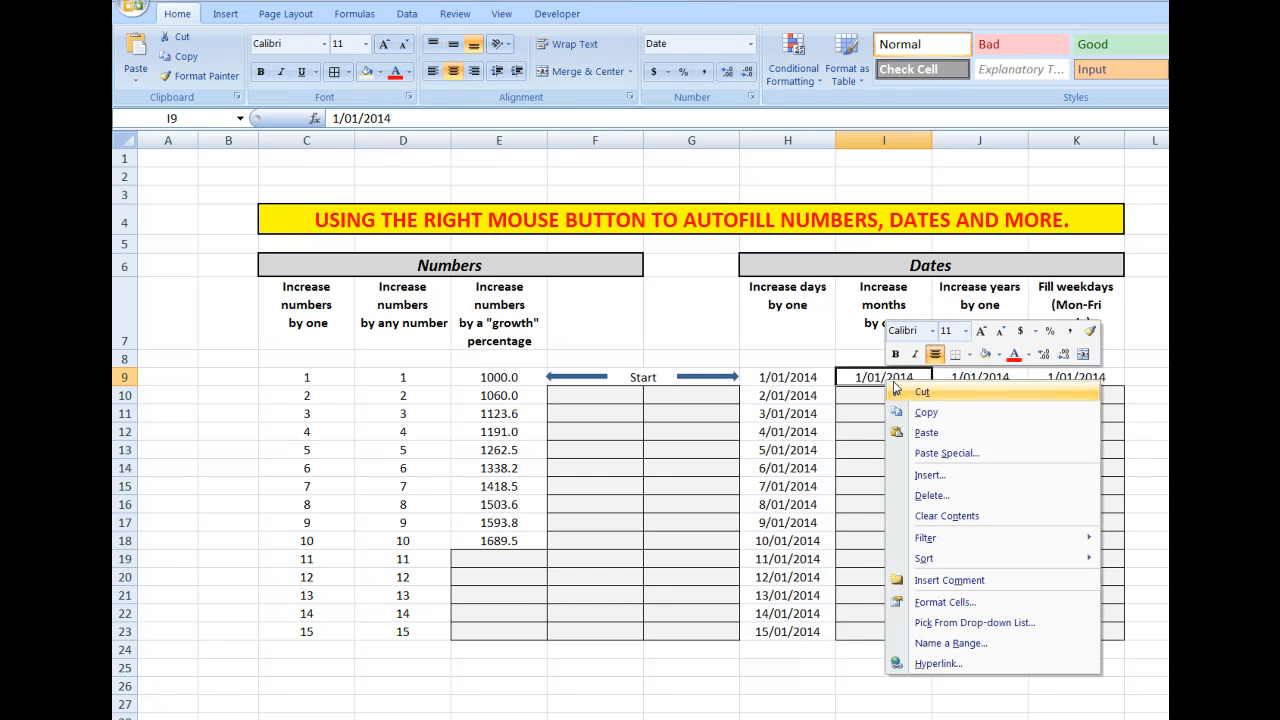
pyautogui.click(878, 377)
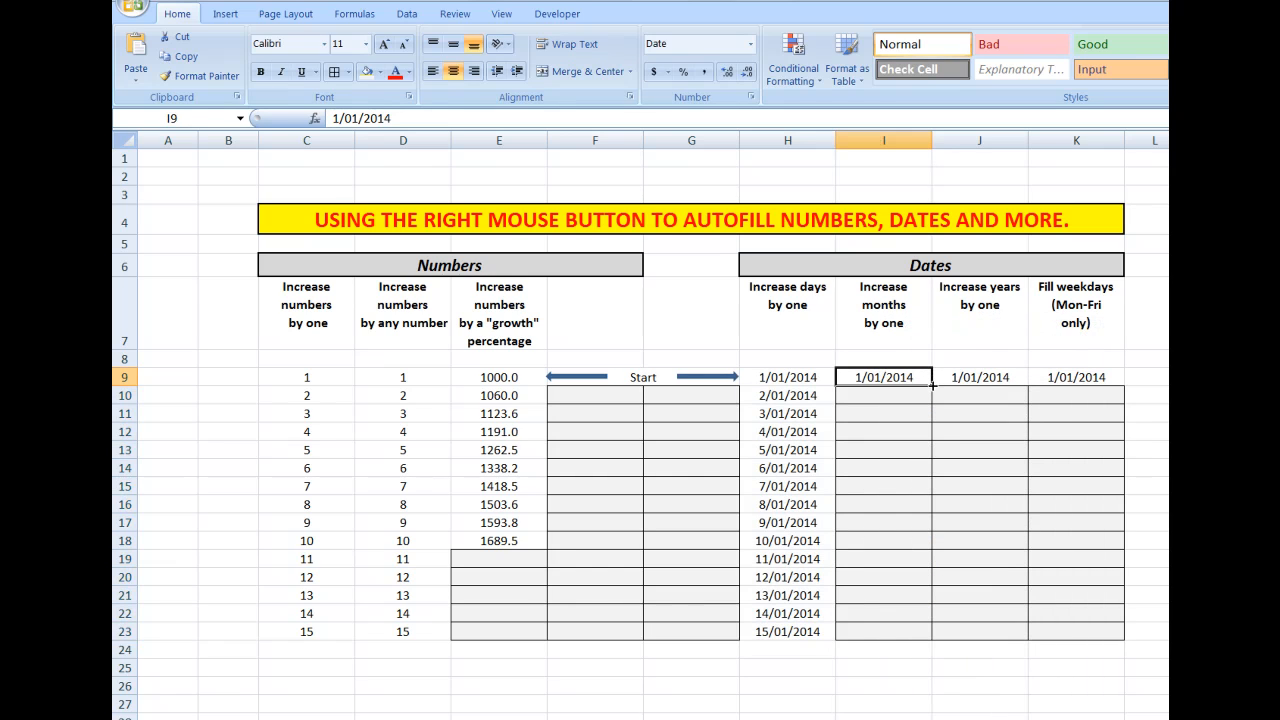
pyautogui.moveTo(931, 386); pyautogui.dragTo(932, 640)
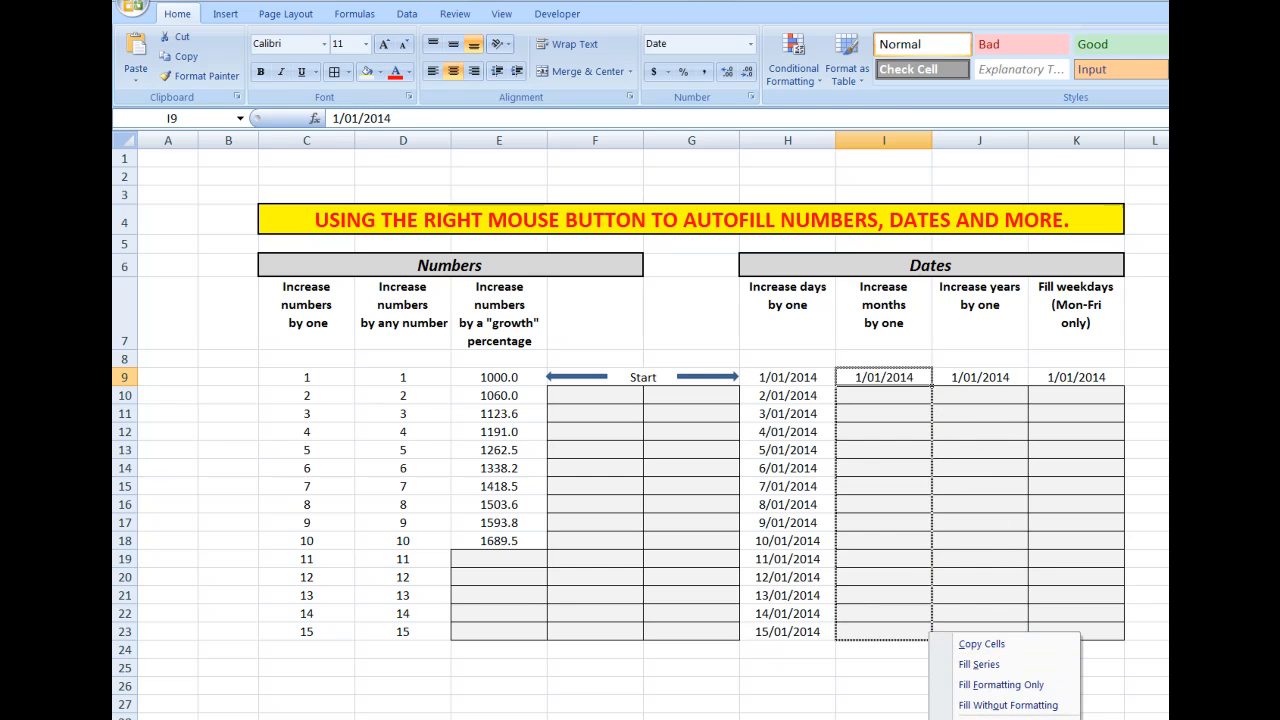
pyautogui.click(982, 719)
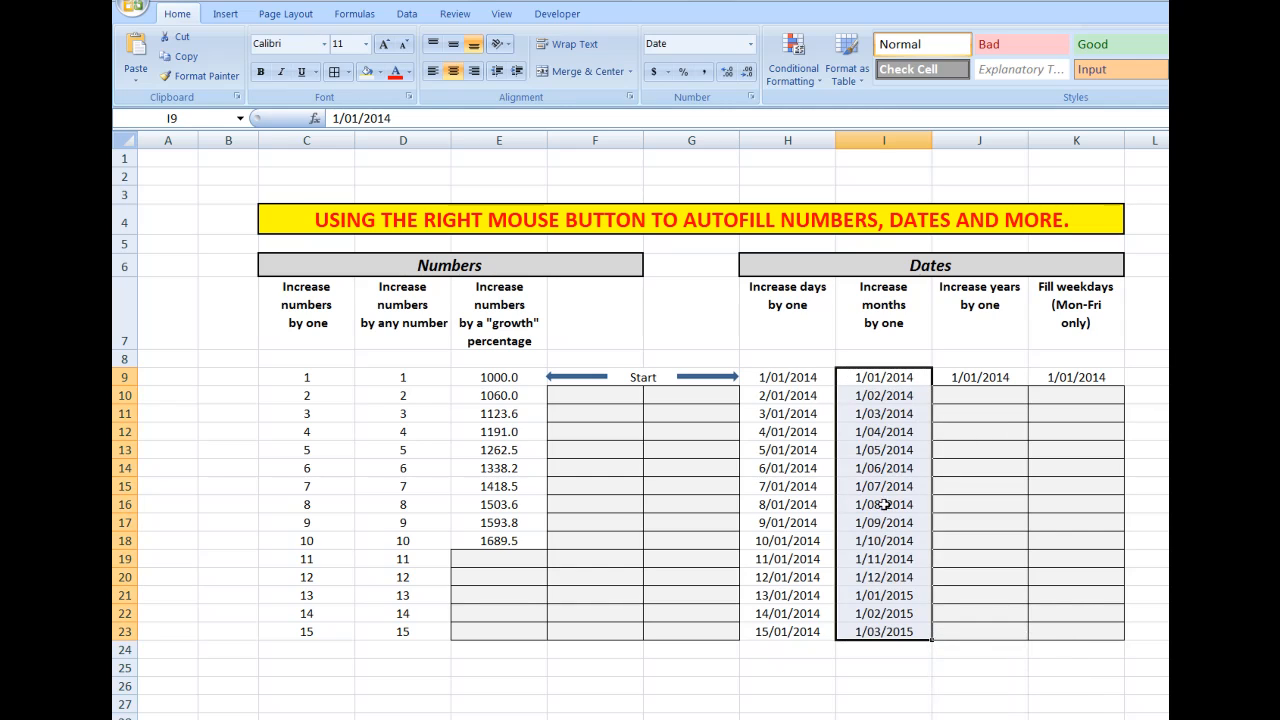
# Fill the "Increase years by one" column from J9 down to J22 with dates one year apart.
pyautogui.click(988, 379)
pyautogui.moveTo(1027, 386); pyautogui.dragTo(1017, 636)
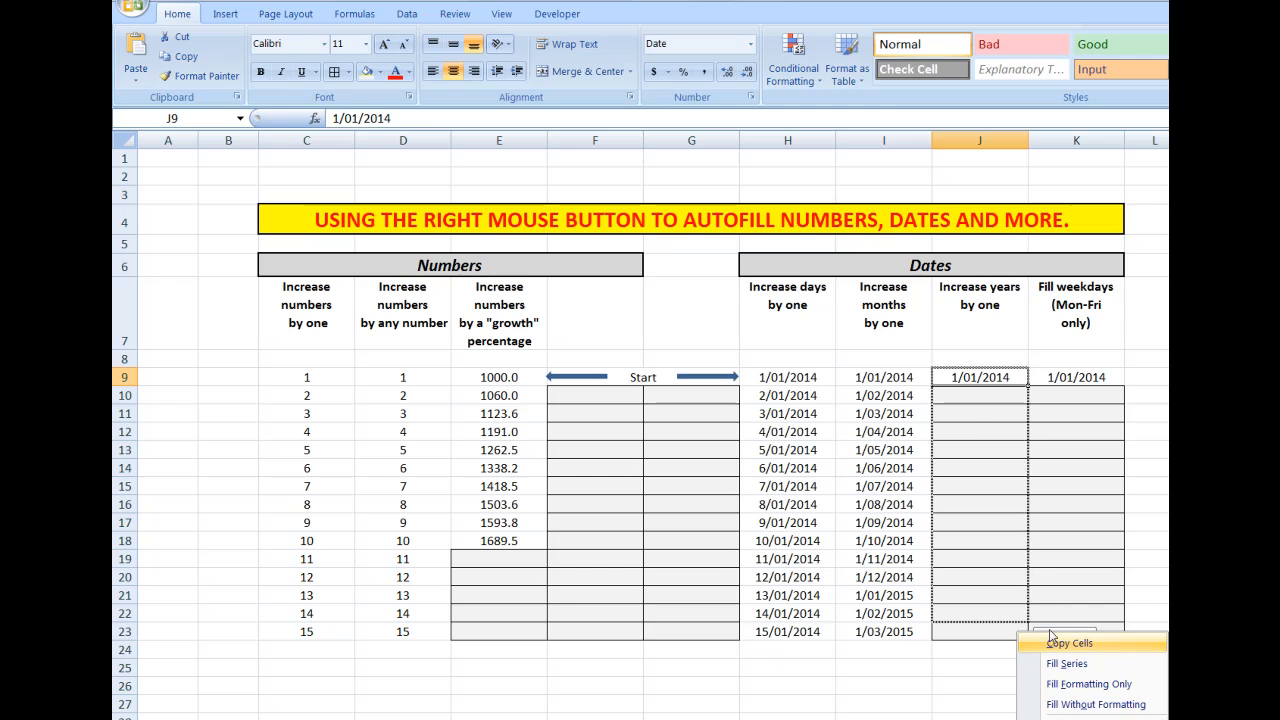
pyautogui.click(1075, 719)
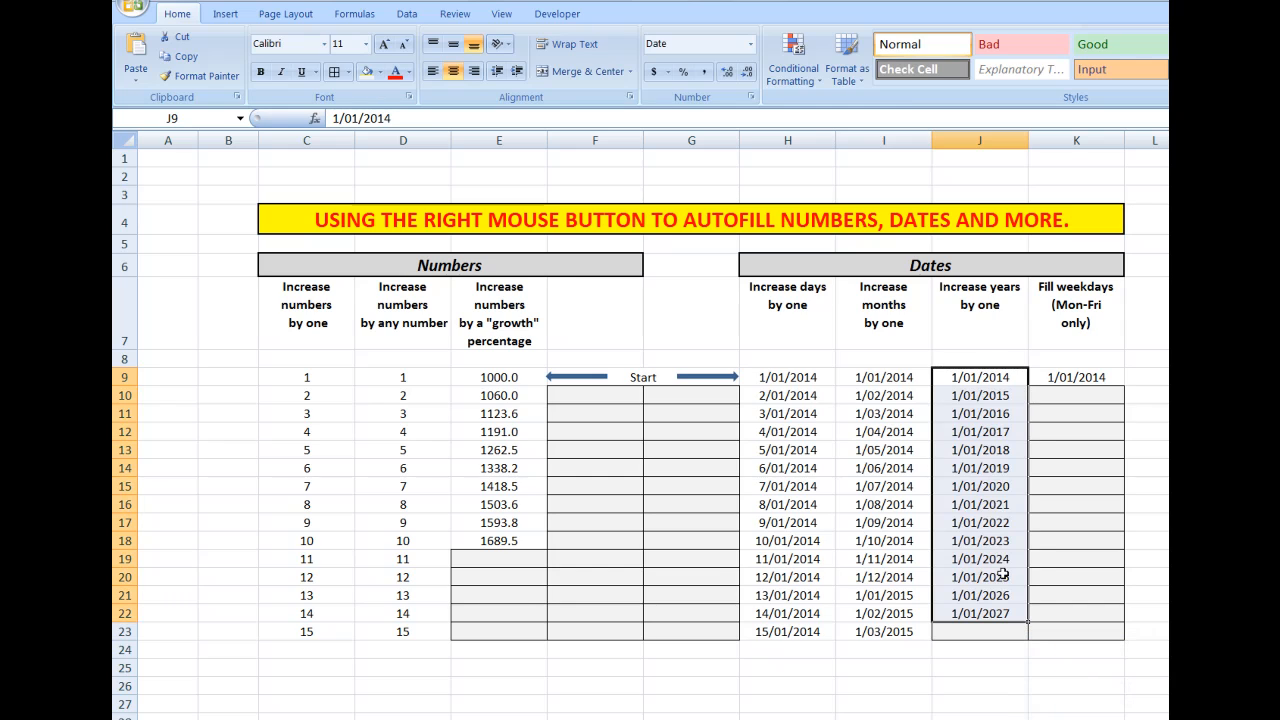
# Fill the Monday-to-Friday column from K9 down to K23 with weekday dates only.
pyautogui.click(1075, 378)
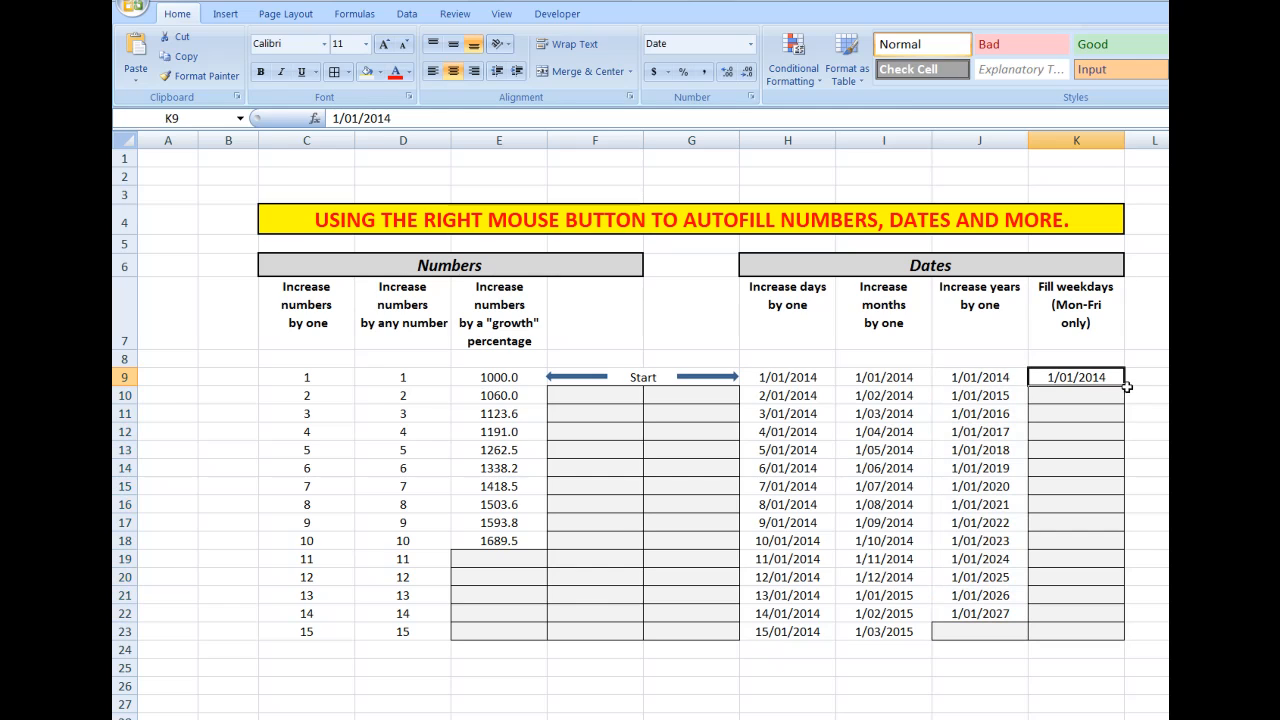
pyautogui.moveTo(1124, 385); pyautogui.dragTo(1112, 642)
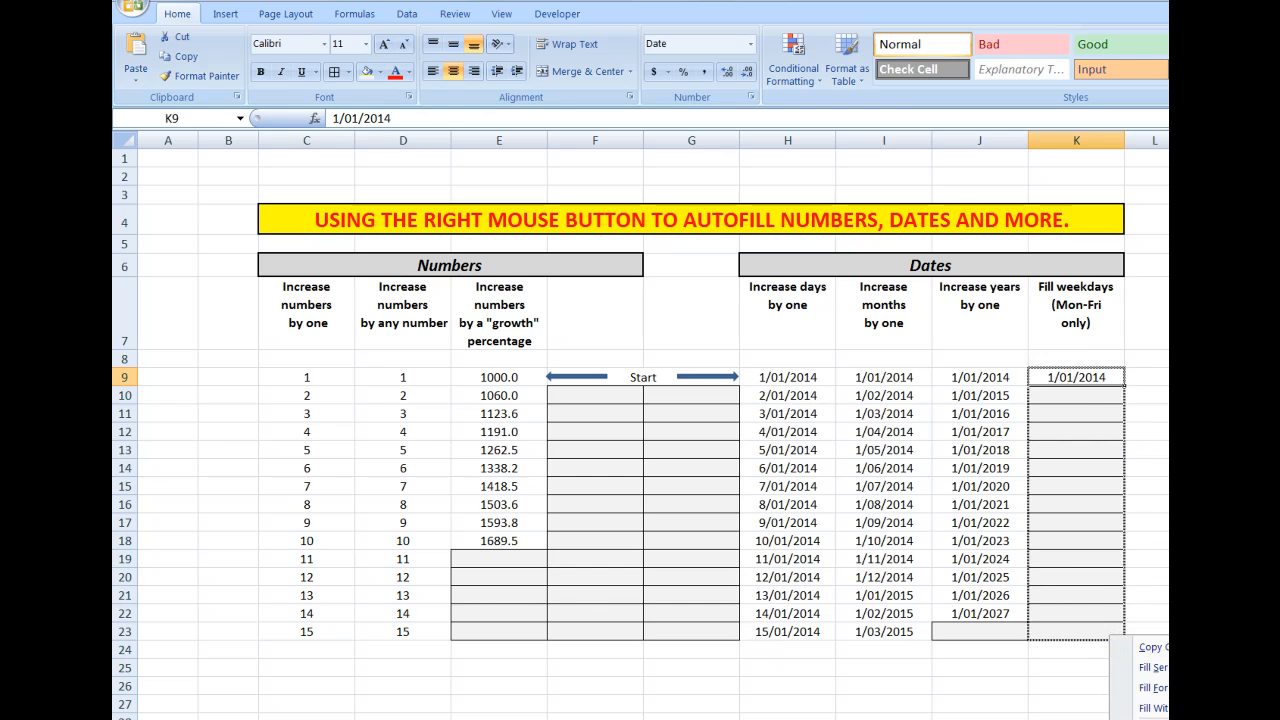
pyautogui.click(1155, 719)
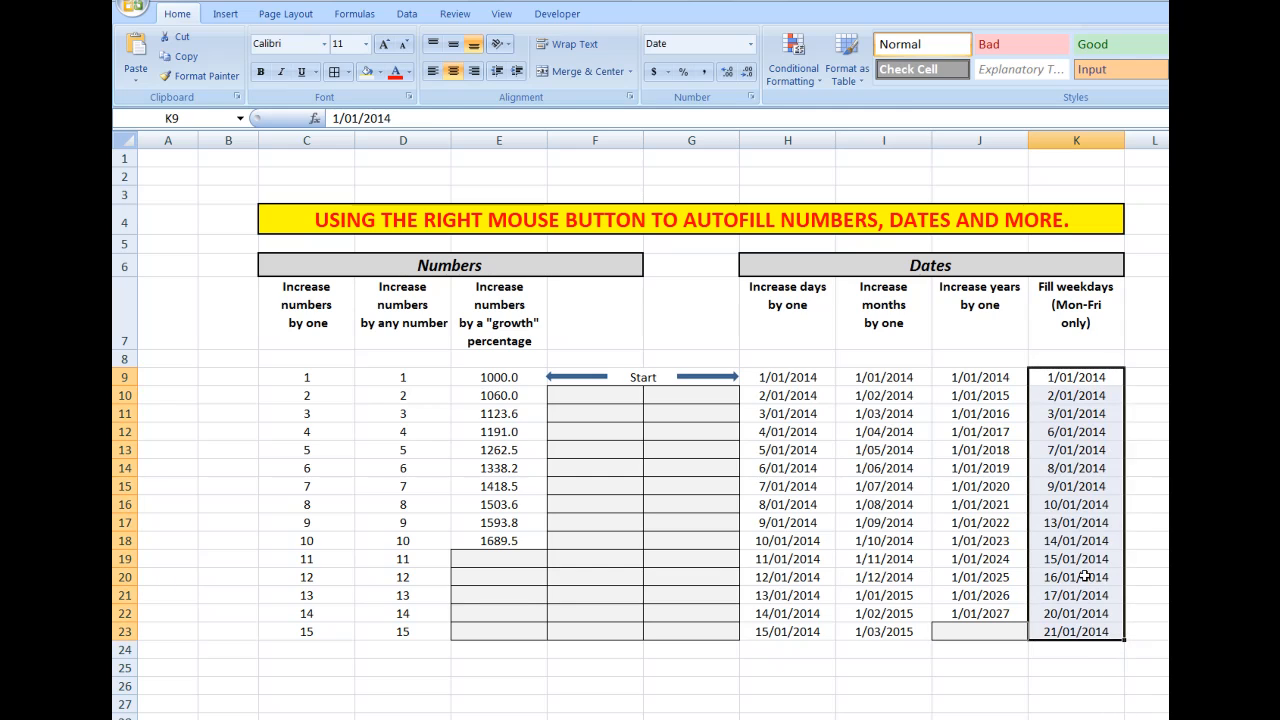